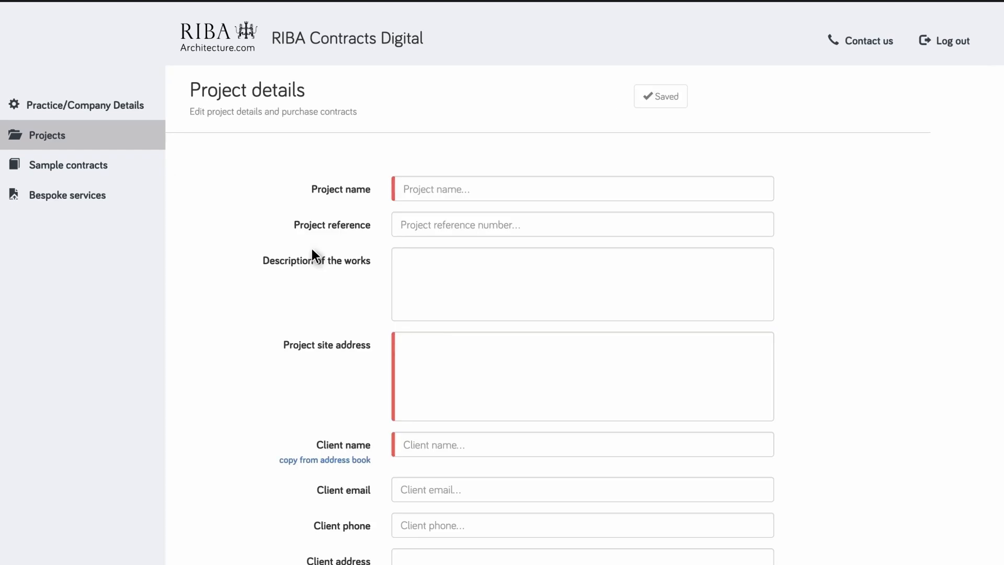
- Enter the project name, project reference and the double-storey rear extension works description
click(423, 186)
key(Tab)
text(AT2304-EVERGREENLANE)
key(Tab)
text(New double-storey rear extension and reconfigure internal workspaces to include new kitchen)
- Fill in the multi-line project site address with street, town and postcode
key(Tab)
key(Return)
text(Cambridge)
scroll(424, 183, down, 1)
text(CB12 8LR)
- Enter the client's name and e-mail address
key(Tab)
scroll(423, 188, down, 3)
text(Ms R Palumbo)
key(Tab)
key(Tab)
key(Tab)
- Enter the client address to match the site address, then add a contract document
key(Return)
text(Cambridge)
key(Return)
text(CB12 8LR)
scroll(630, 344, down, 3)
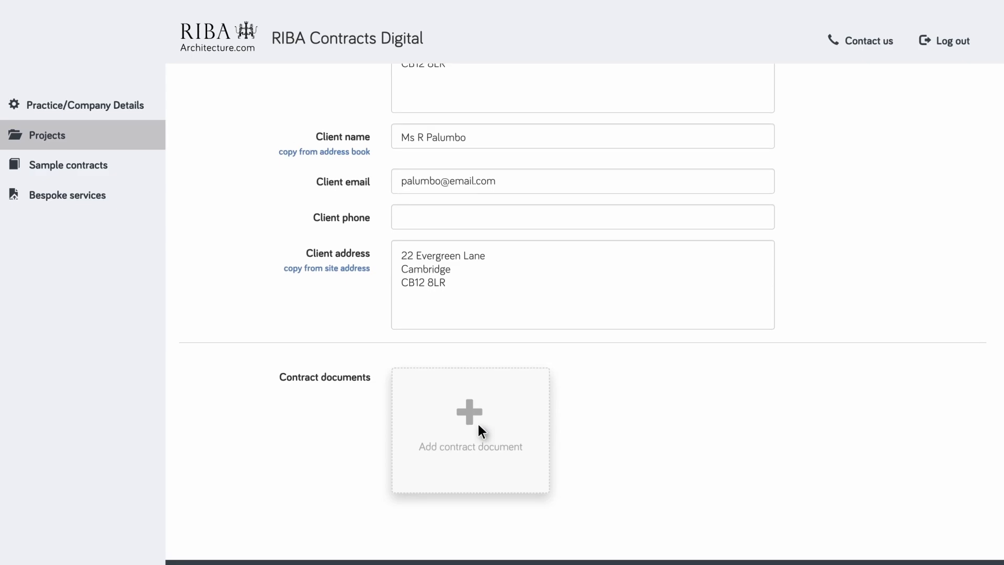
click(476, 421)
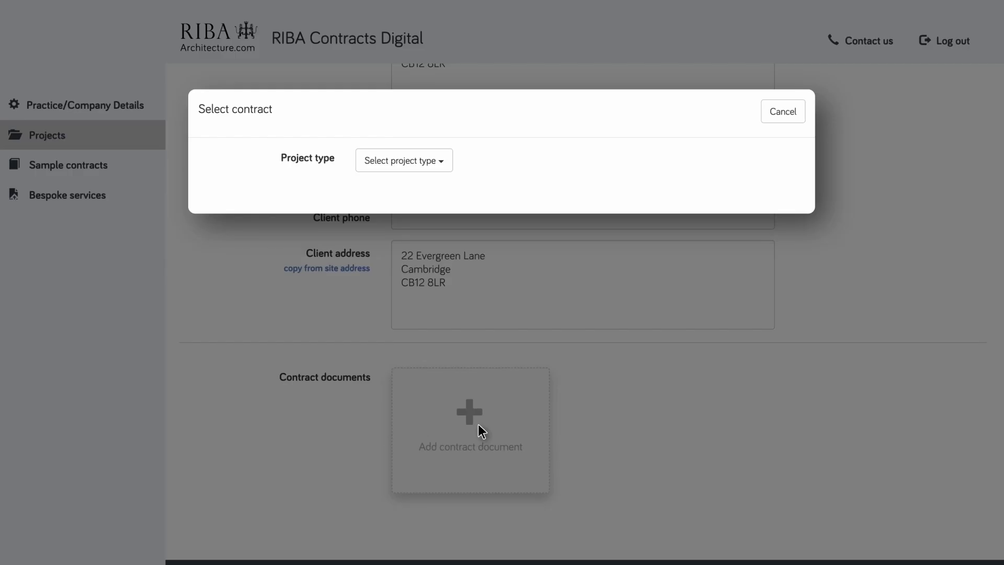
- Select Domestic and Professional Services Contract, then open RIBA Domestic PSC 2020: Architectural Services
click(391, 168)
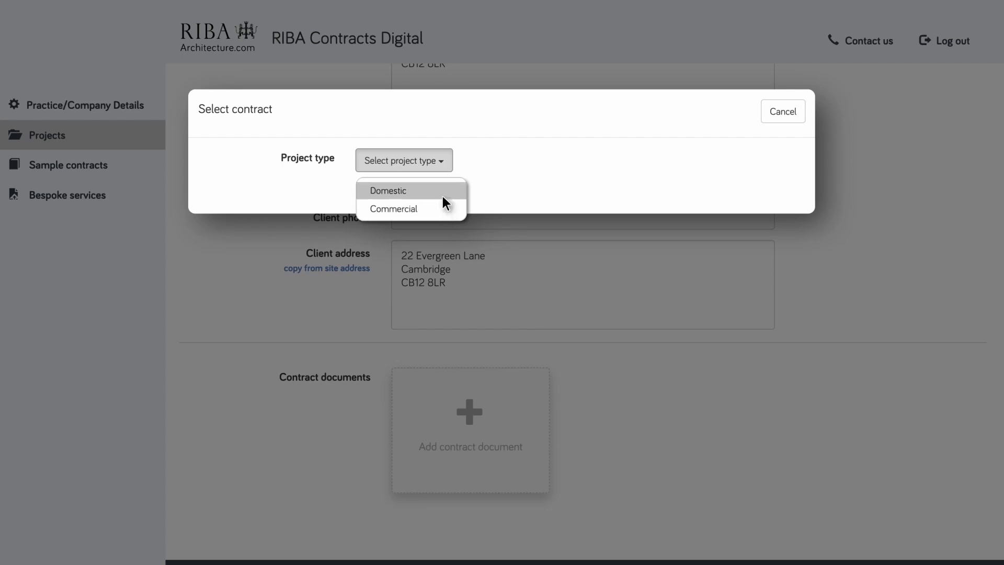
click(442, 194)
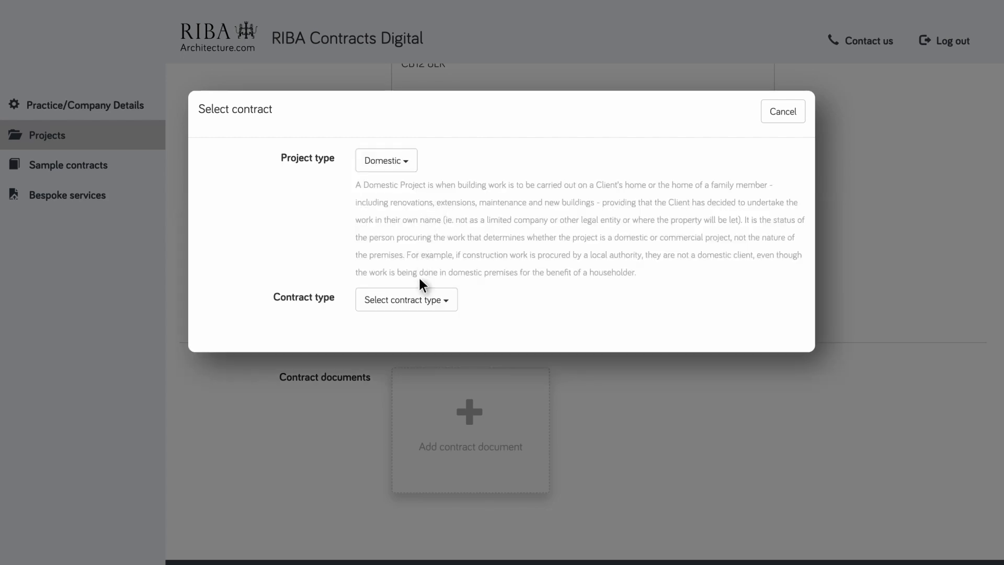
click(421, 296)
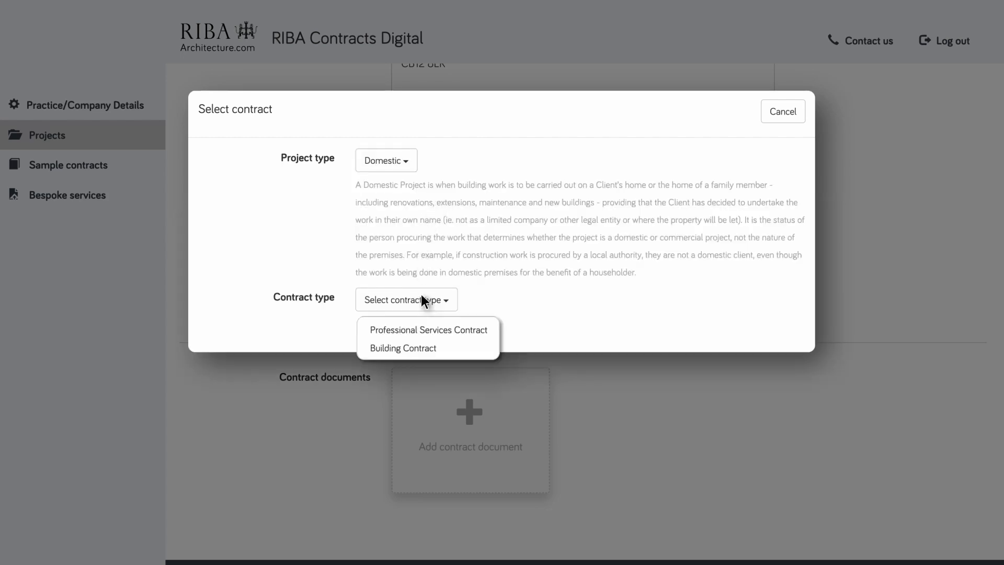
click(477, 331)
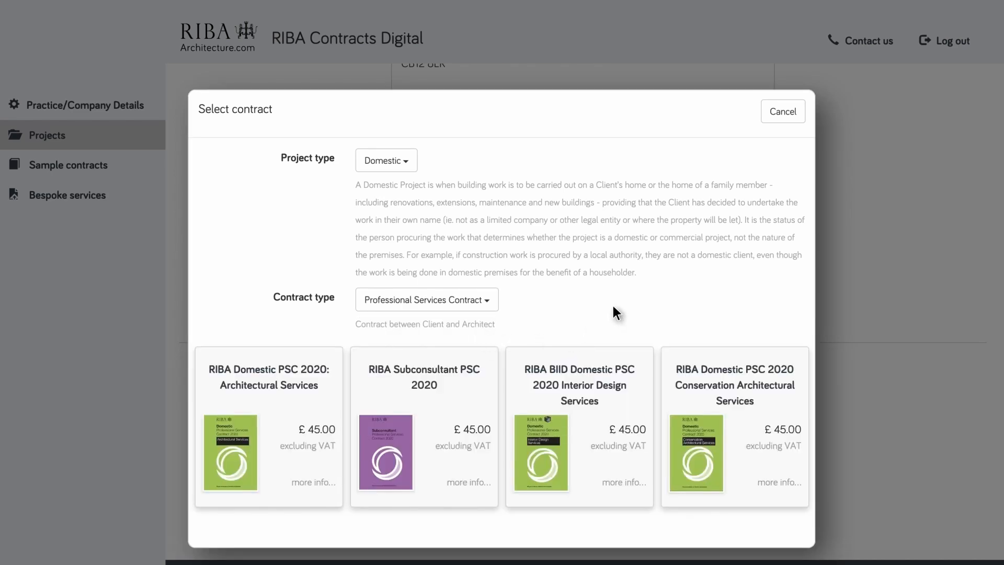
click(310, 412)
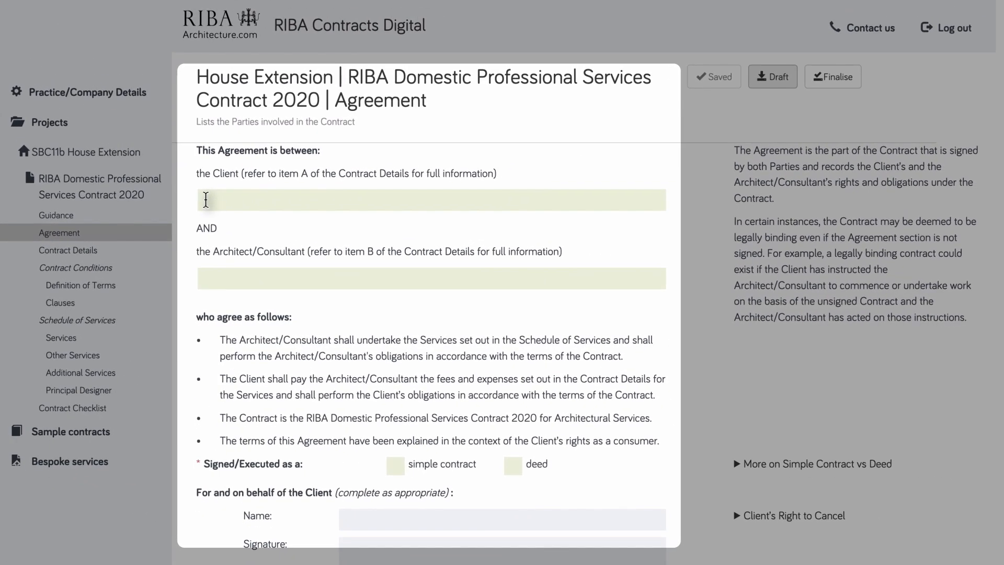
- Enter the client's name and the architectural practice's name as the Agreement's two parties
click(205, 199)
text(Ms R Palumbo)
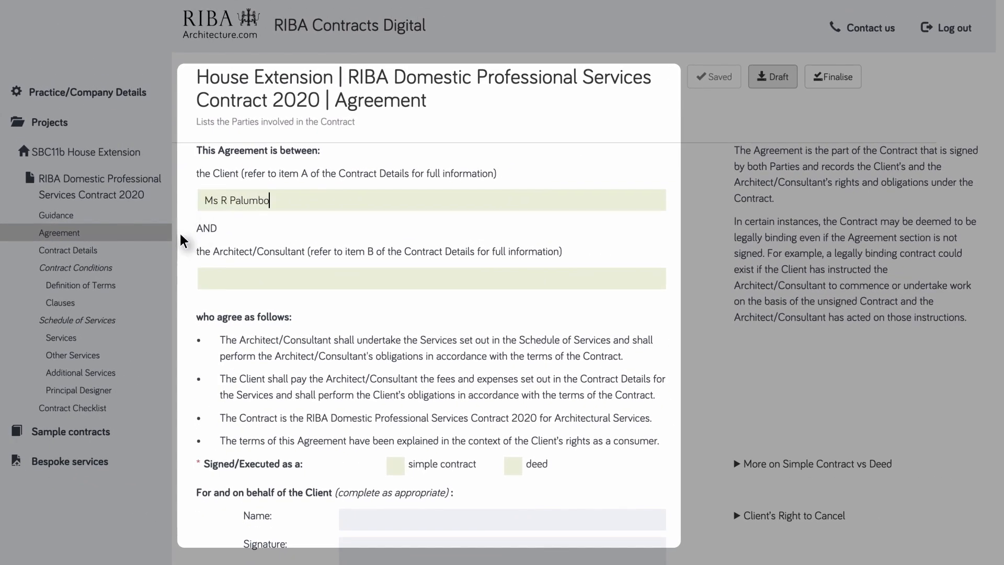
click(207, 277)
text(Joe-Matt Architects)
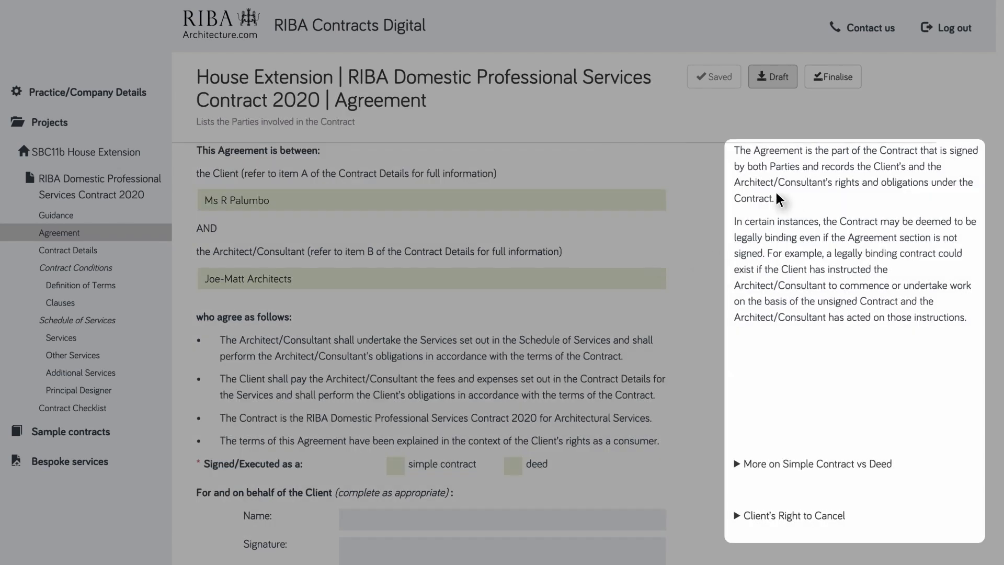
drag(729, 146, 975, 537)
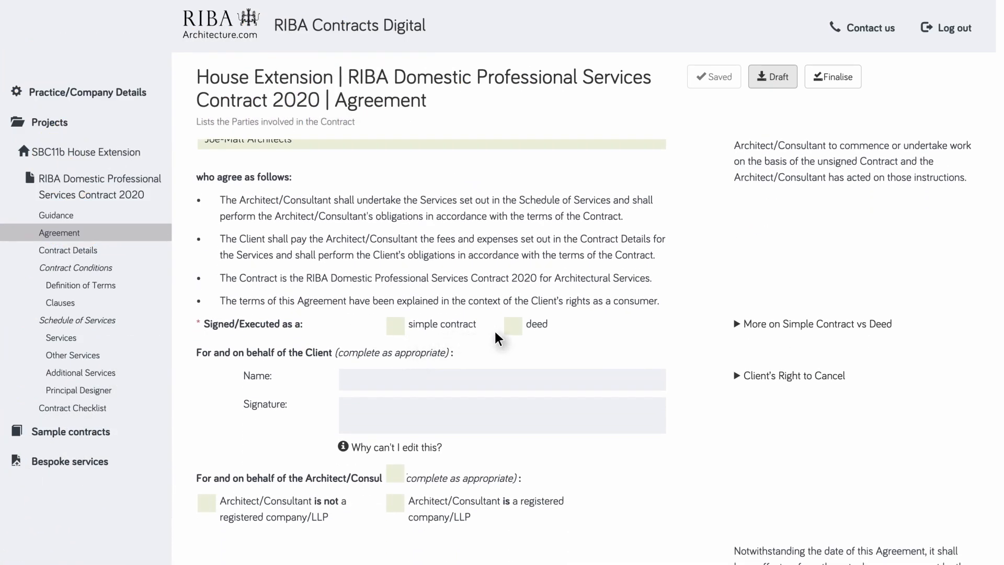
- Execute as a simple contract, signed by a registered company/LLP's Authorised Representative
click(399, 326)
scroll(399, 328, down, 6)
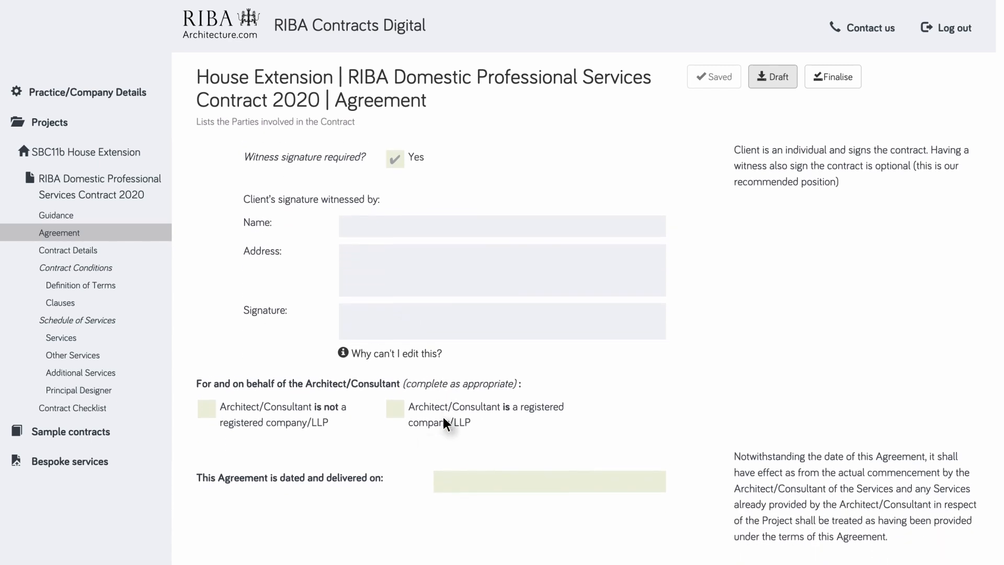
click(399, 413)
scroll(400, 414, down, 1)
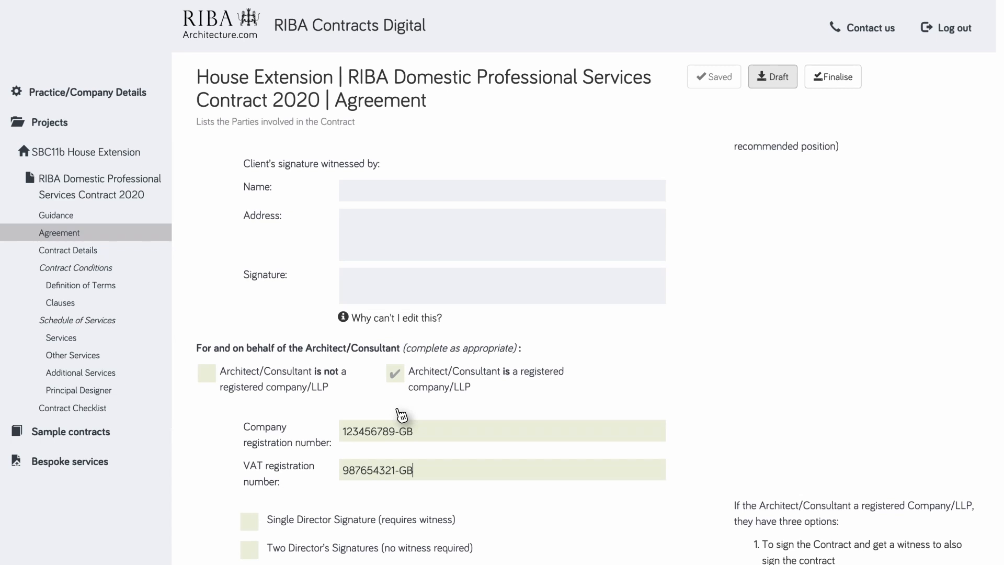
scroll(400, 414, down, 5)
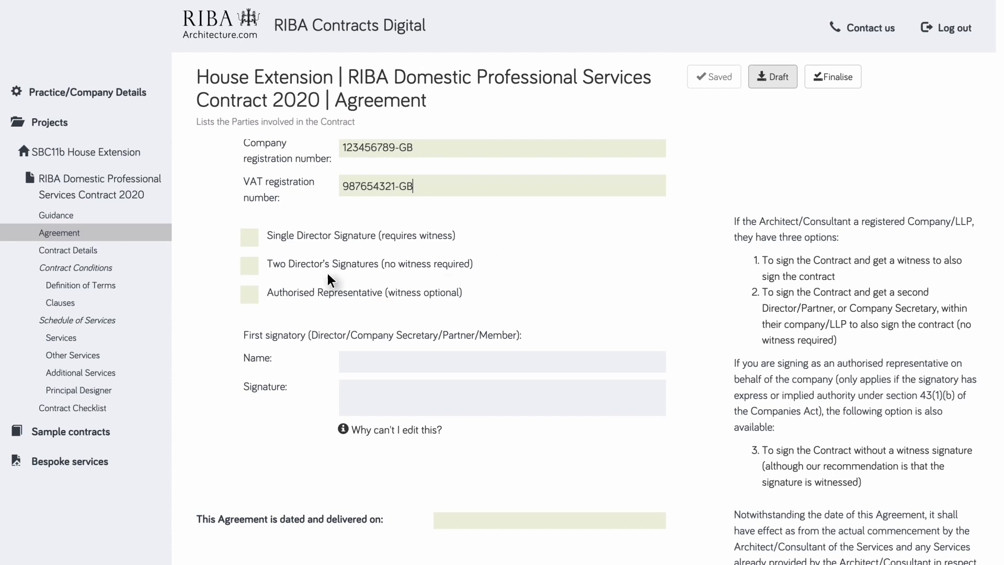
click(250, 237)
click(251, 267)
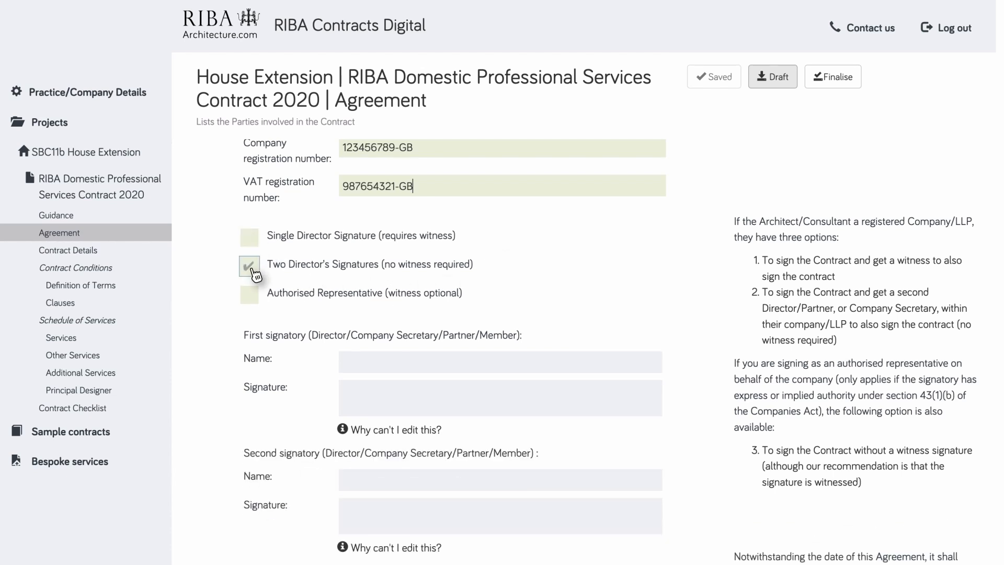
click(256, 301)
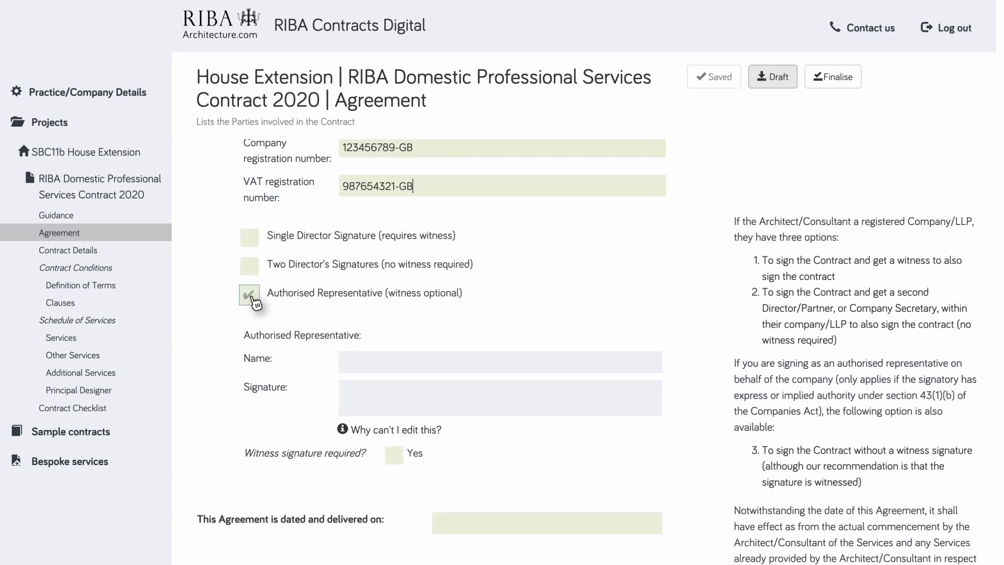
- Date the Agreement '25th September 2019' and save it
scroll(365, 314, down, 5)
click(445, 301)
text(25th Septembe)
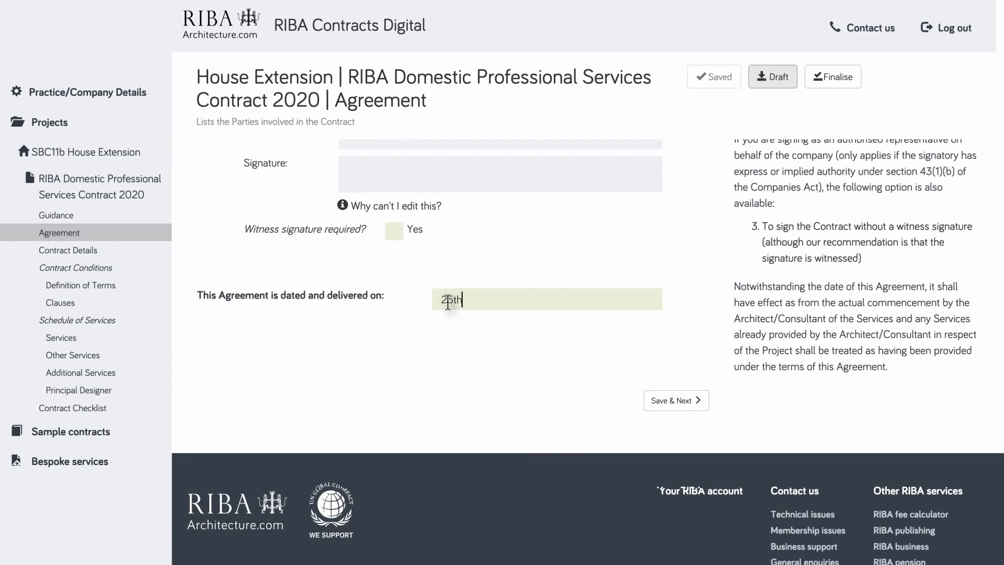
text(r 2019)
click(677, 402)
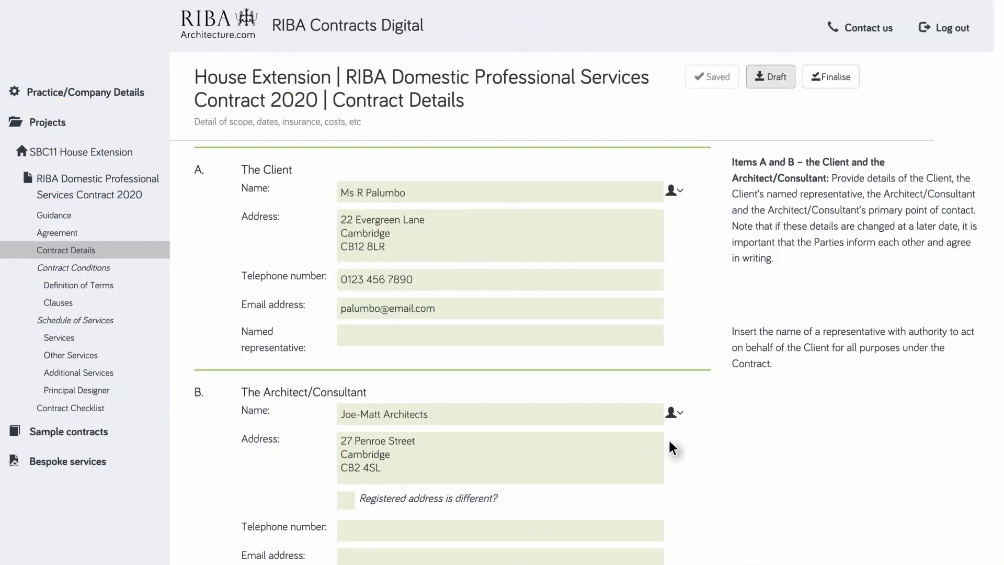
- Enter the project brief 'Double-storey rear extension & reconfigure internal workspace/new kitchen'
scroll(669, 440, down, 5)
scroll(669, 441, down, 9)
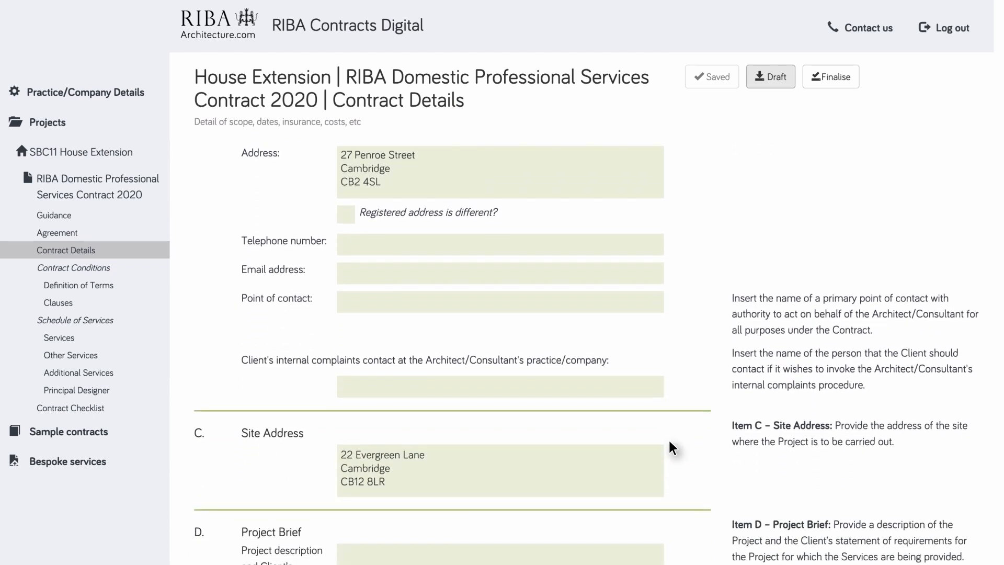
click(362, 253)
text(Double-storey rear extension & reconfigure internal workspace/new kitchen)
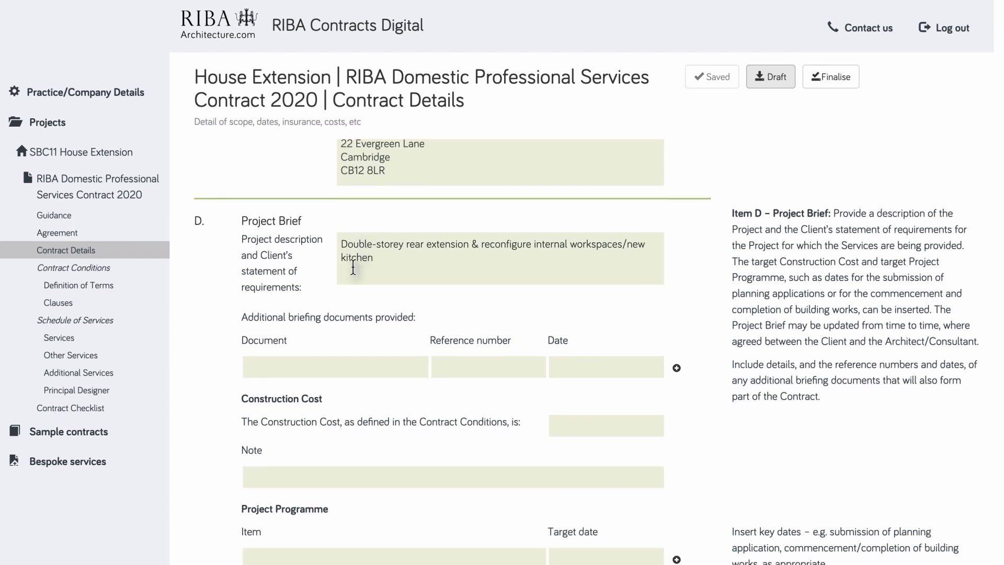
- Set the basic fee to Stages 1-4, note 'Visit site & carry out survey', fee £350/hour
scroll(302, 329, down, 13)
click(261, 376)
text(Stages 1-4)
key(Tab)
text(Visit site & carry out survey)
key(Tab)
text(£350/hour)
scroll(324, 255, down, 10)
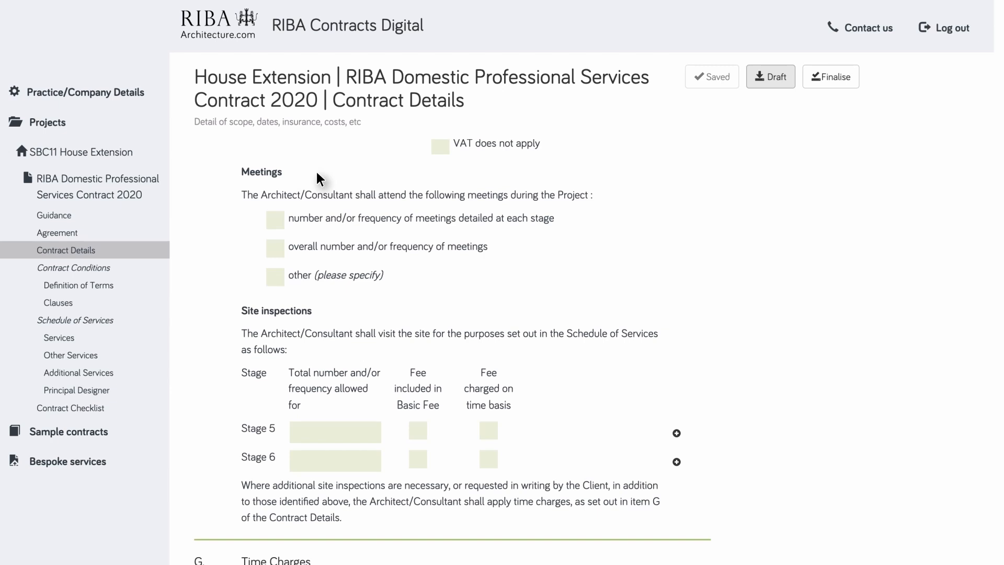
scroll(353, 198, down, 7)
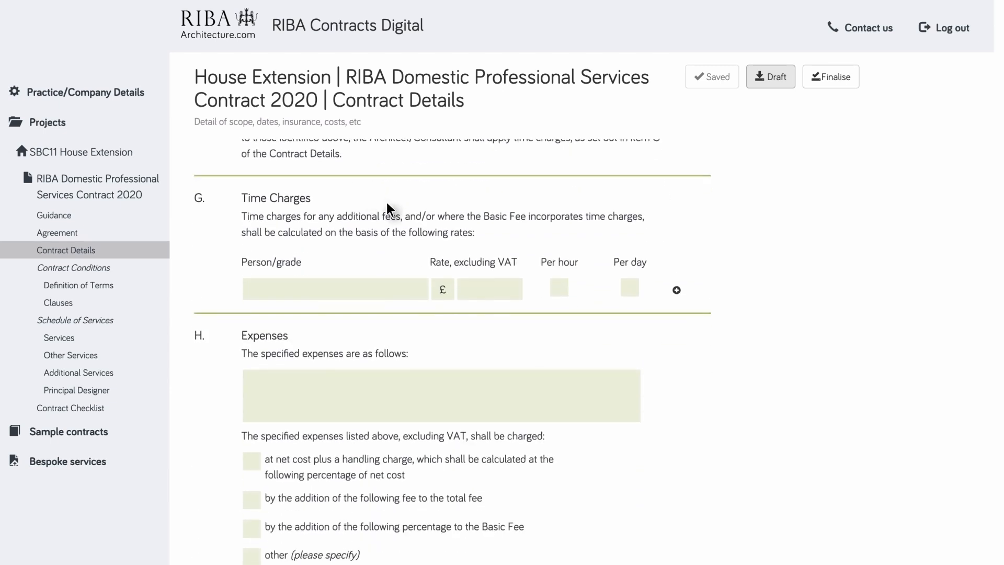
scroll(302, 334, down, 9)
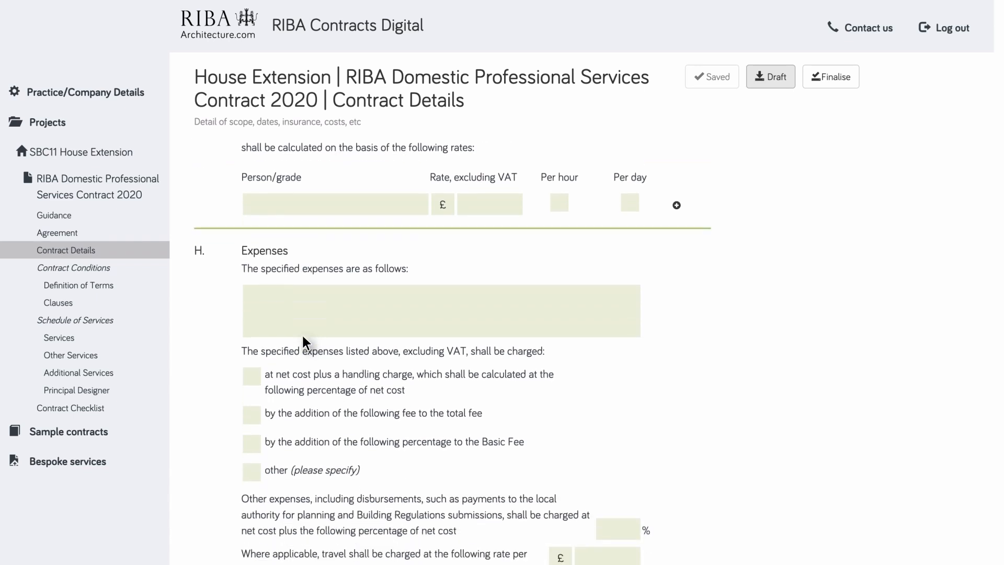
scroll(317, 218, down, 7)
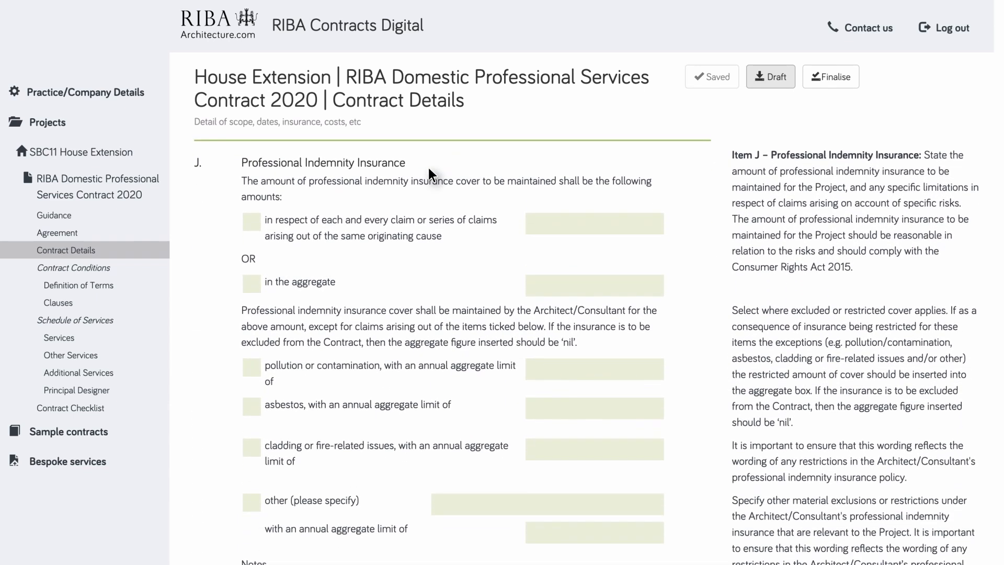
scroll(344, 195, down, 10)
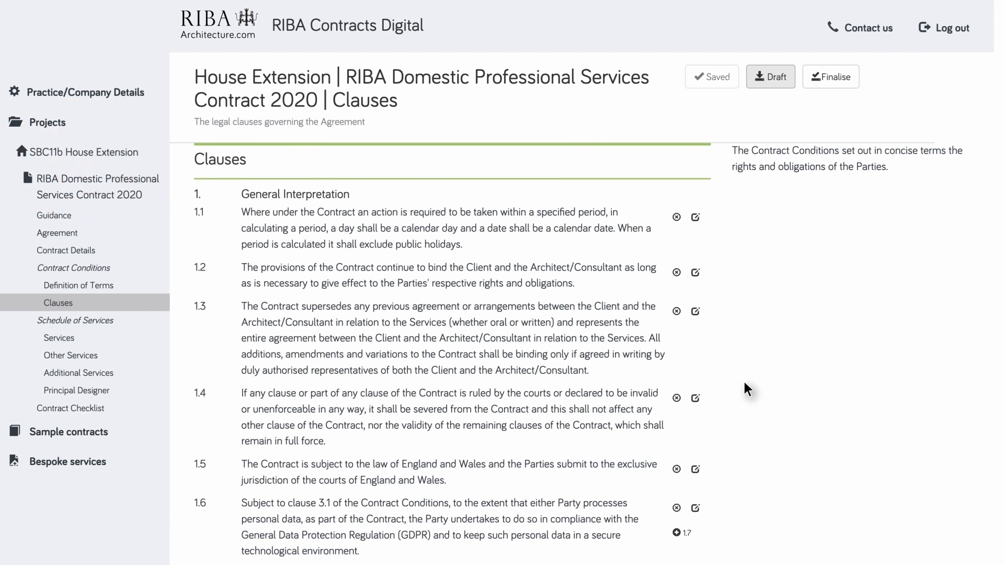
- Toggle clause 1.1 off and back on, then add a new clause 1.7 after 1.6
click(676, 217)
click(676, 217)
scroll(678, 225, down, 4)
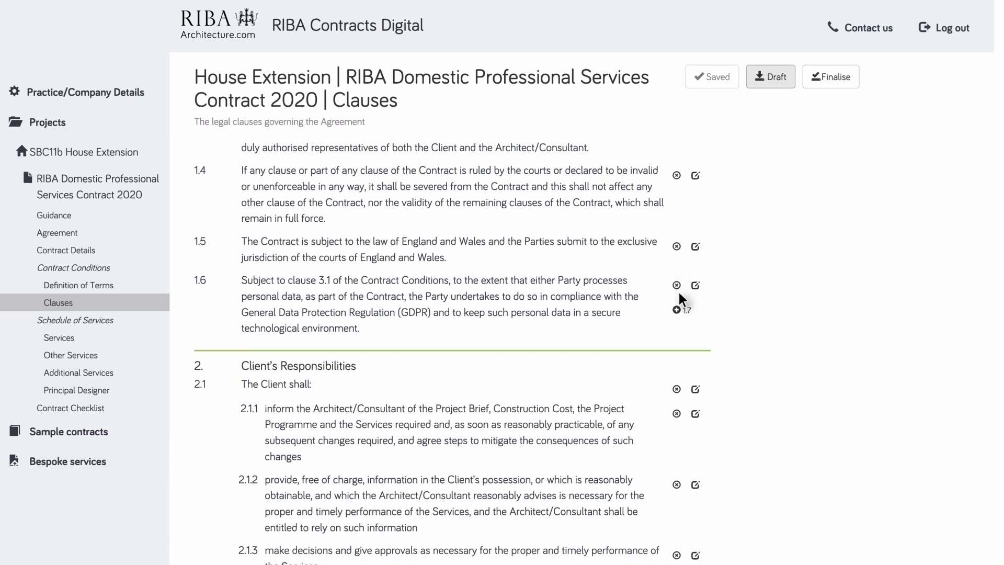
click(677, 310)
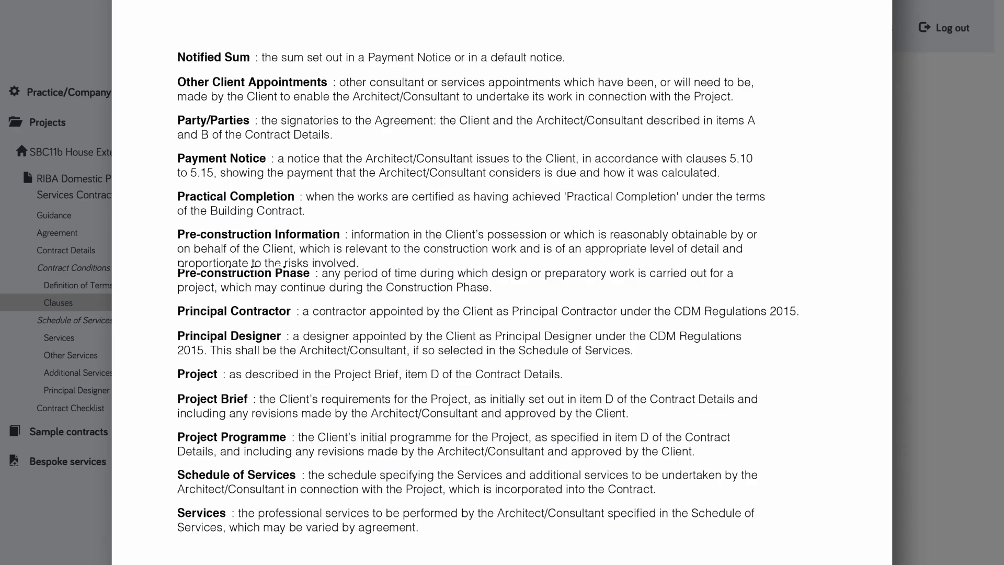
scroll(502, 283, down, 15)
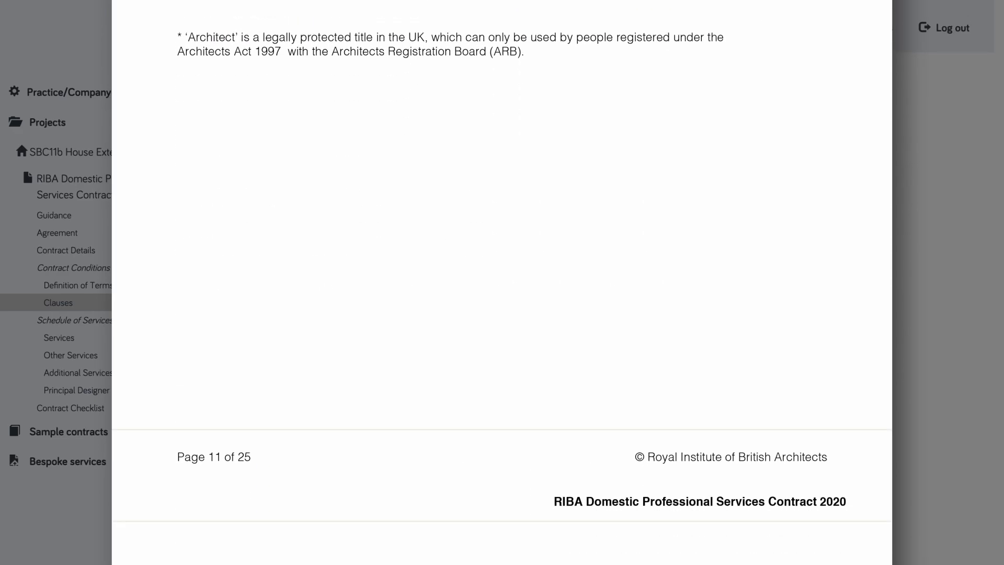
scroll(502, 283, down, 1)
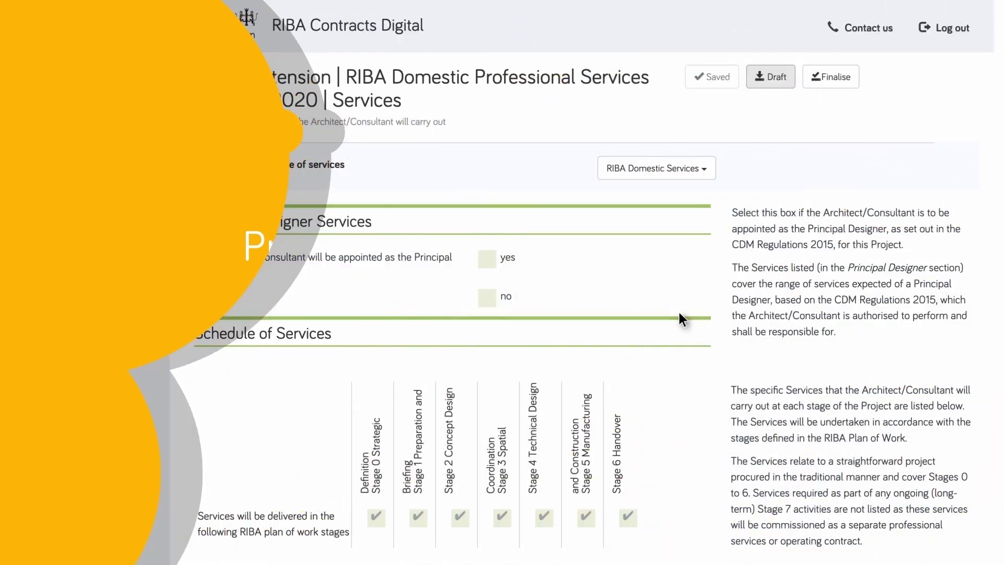
- In Stage 1, exclude the initial site visit, surveys and other client appointments services
scroll(678, 312, down, 7)
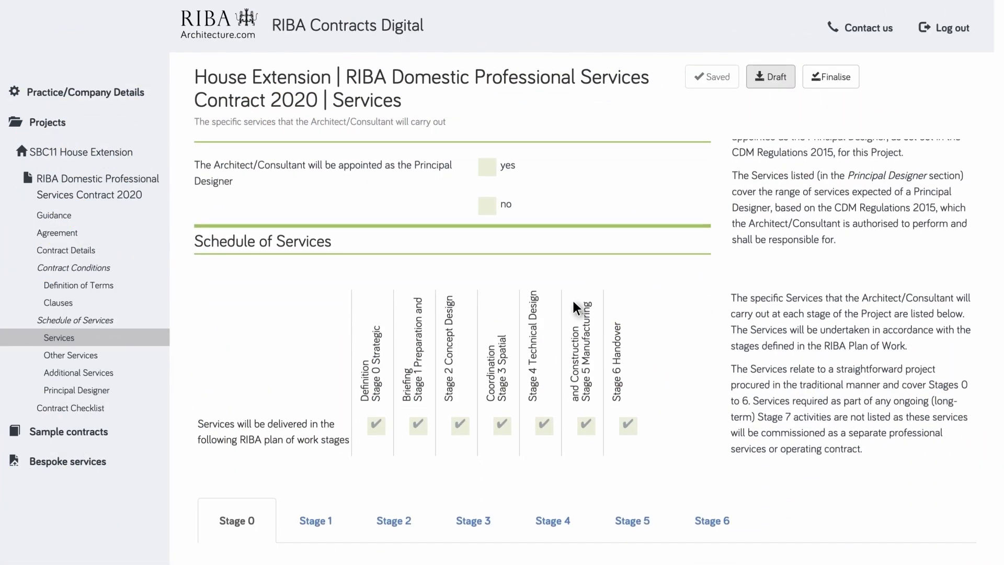
click(323, 230)
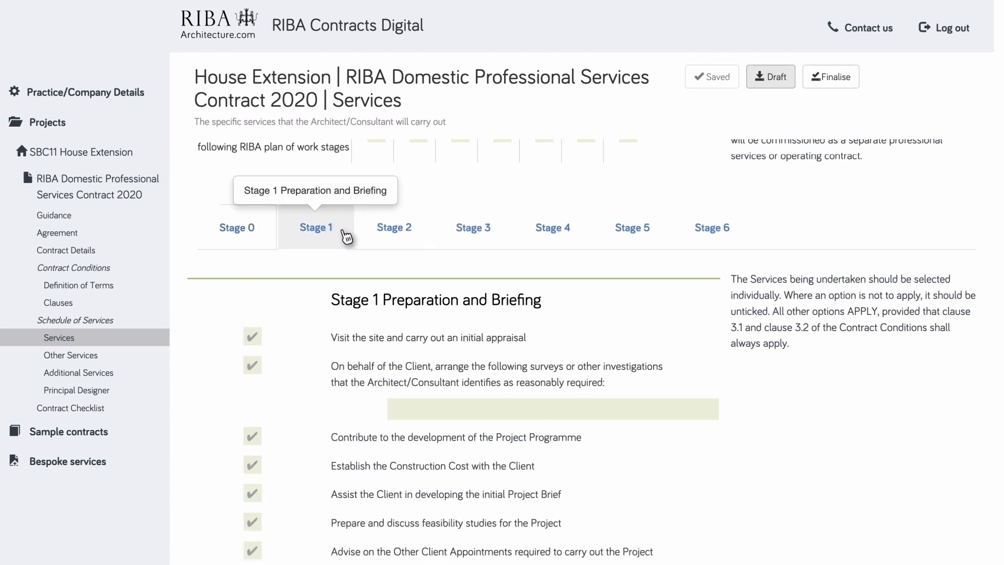
click(397, 233)
click(468, 235)
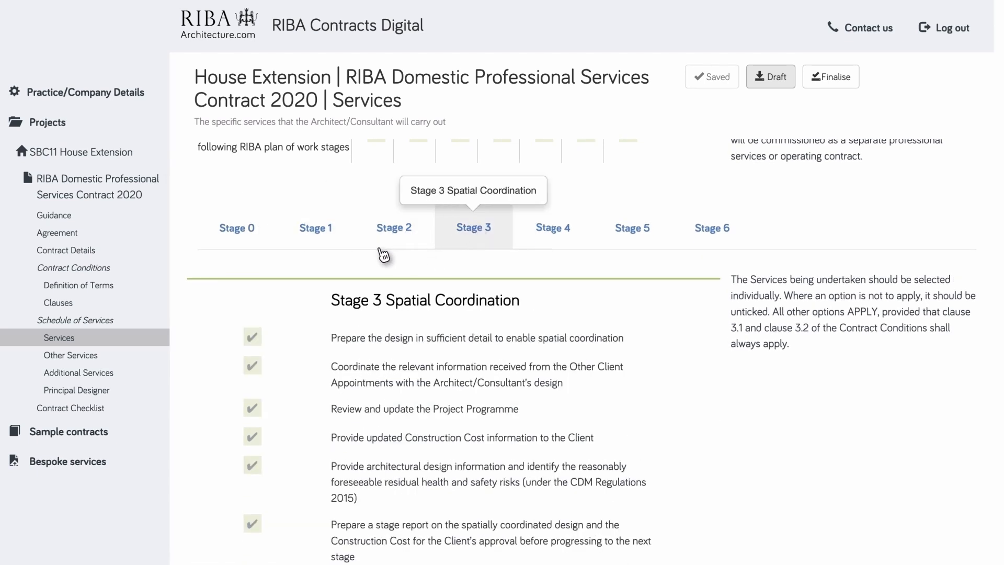
click(323, 231)
scroll(320, 234, down, 2)
scroll(319, 234, down, 2)
click(253, 184)
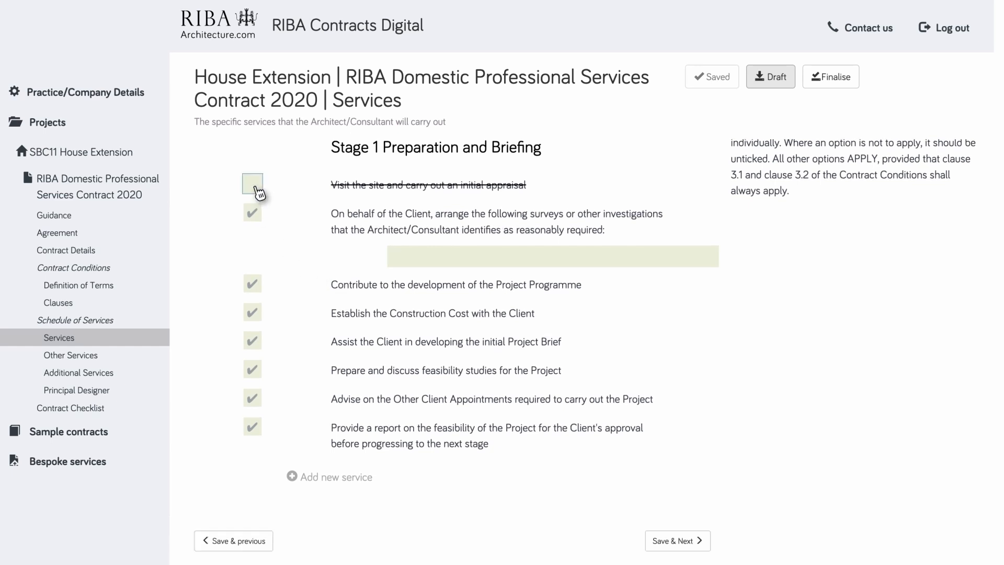
click(255, 216)
click(253, 368)
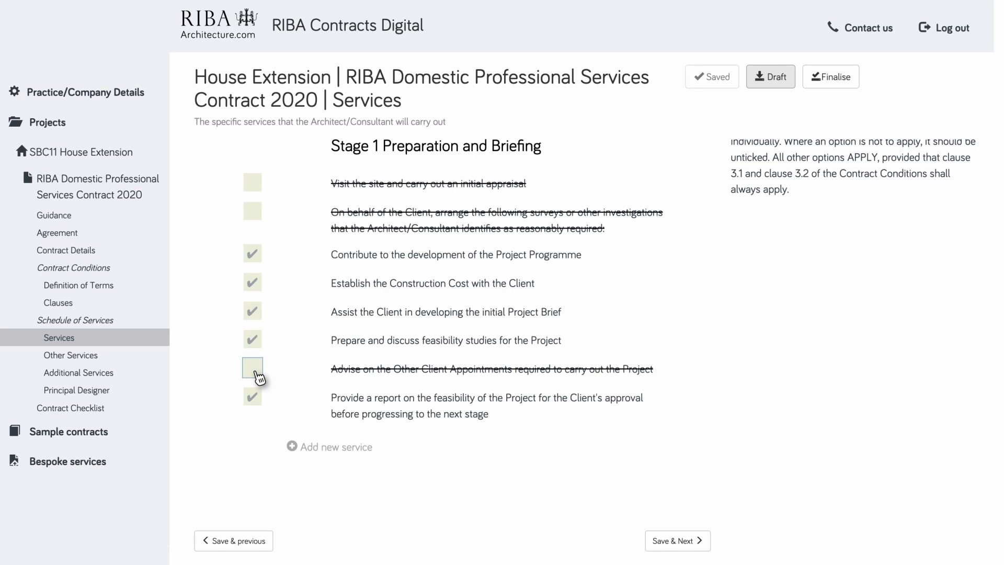
- Add a new Stage 1 service named 'Add new service 1'
scroll(277, 375, down, 2)
click(299, 347)
text(Add new service 1)
key(Return)
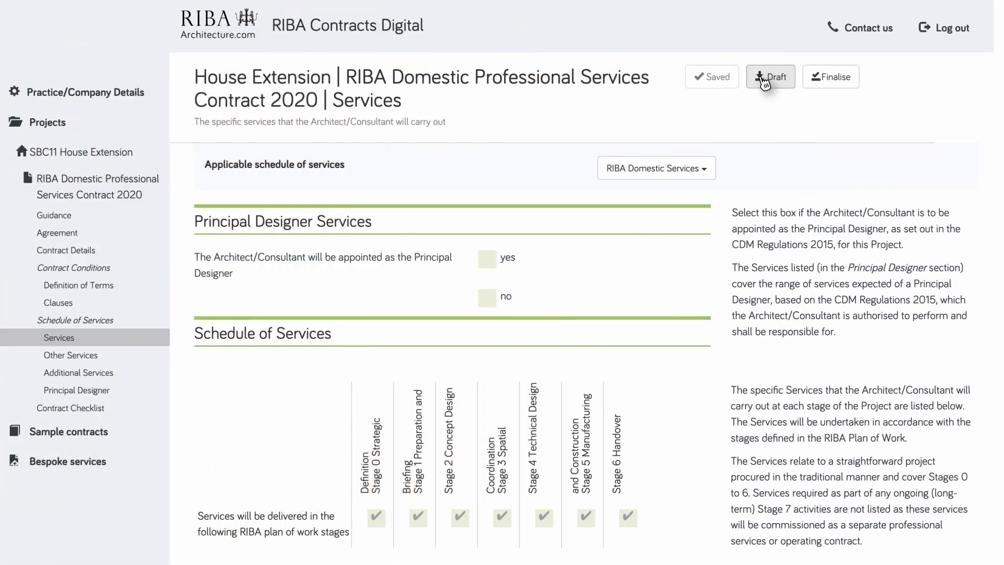
- Generate a draft PDF with all sections and scroll through the 27-page preview
click(764, 79)
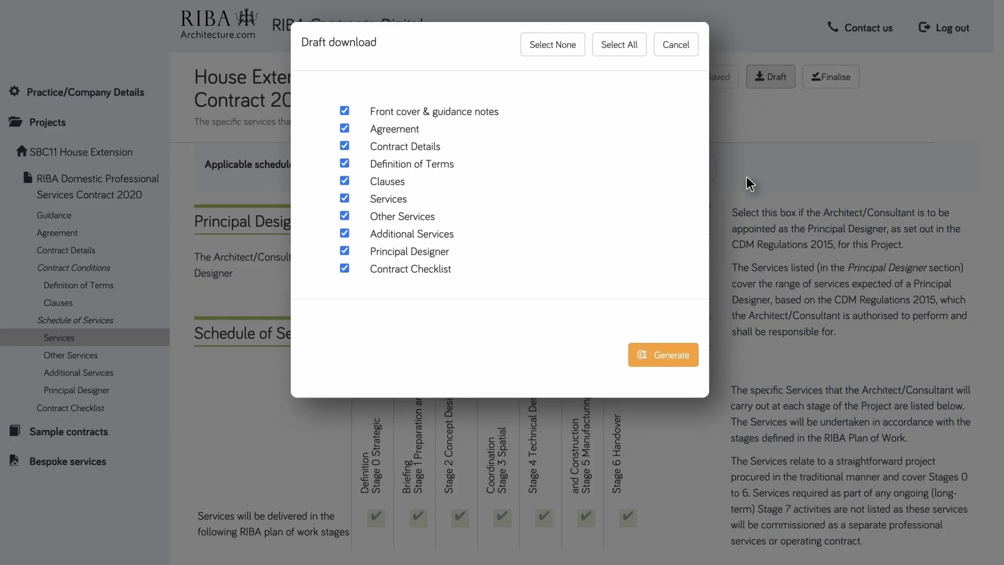
click(660, 359)
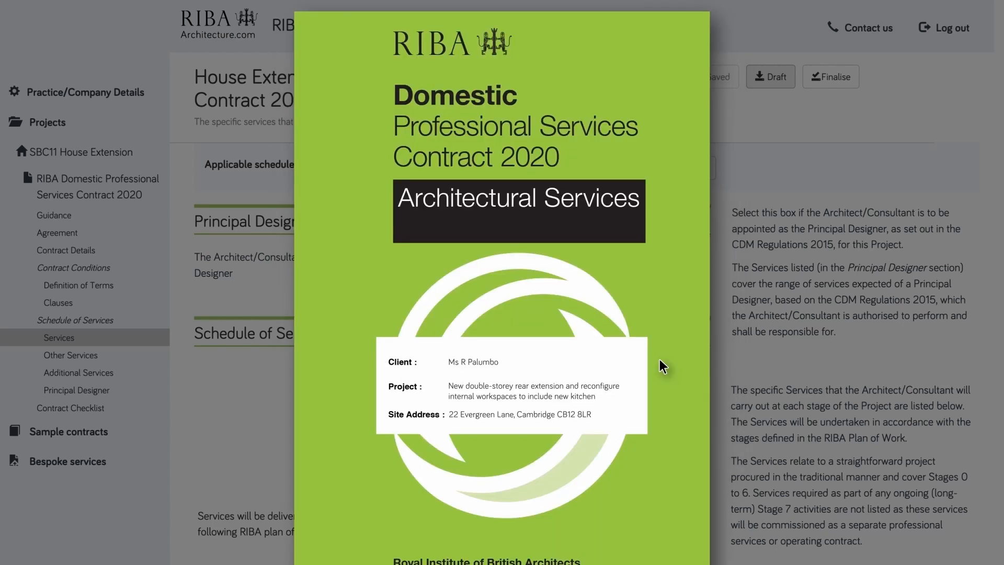
scroll(660, 359, down, 15)
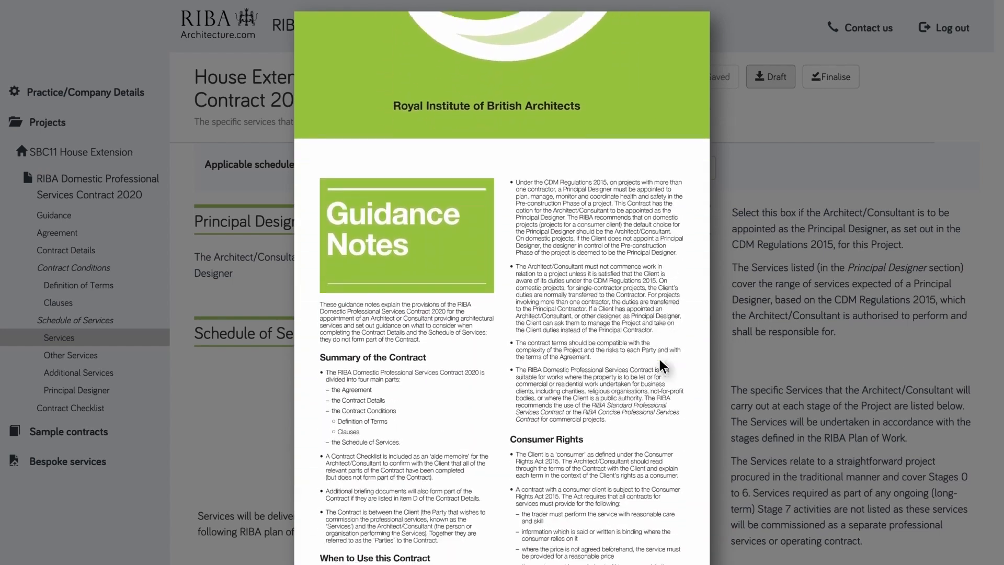
scroll(660, 359, down, 15)
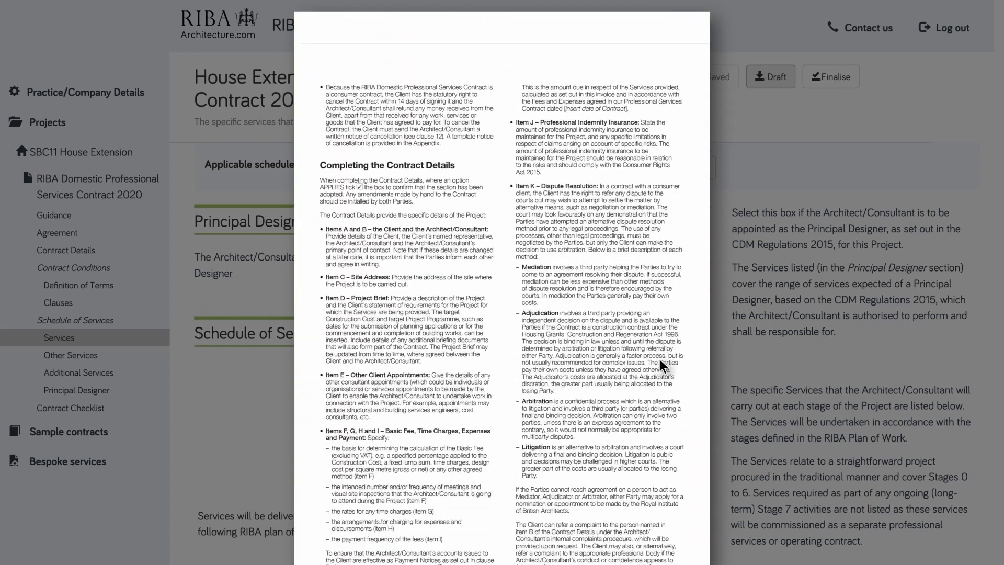
scroll(660, 358, down, 5)
scroll(659, 359, down, 8)
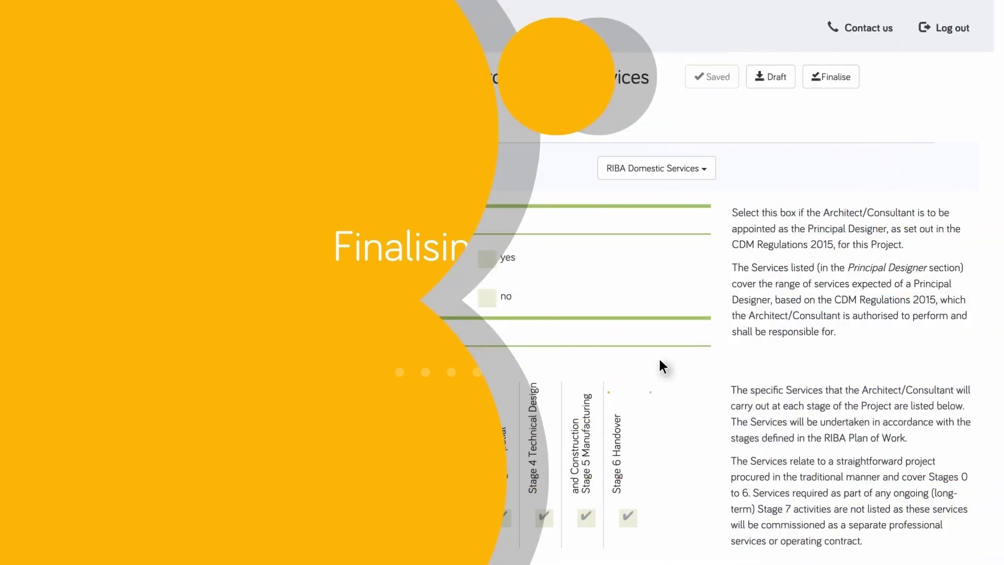
- Finalise and lock the contract, confirming the finalisation
click(828, 80)
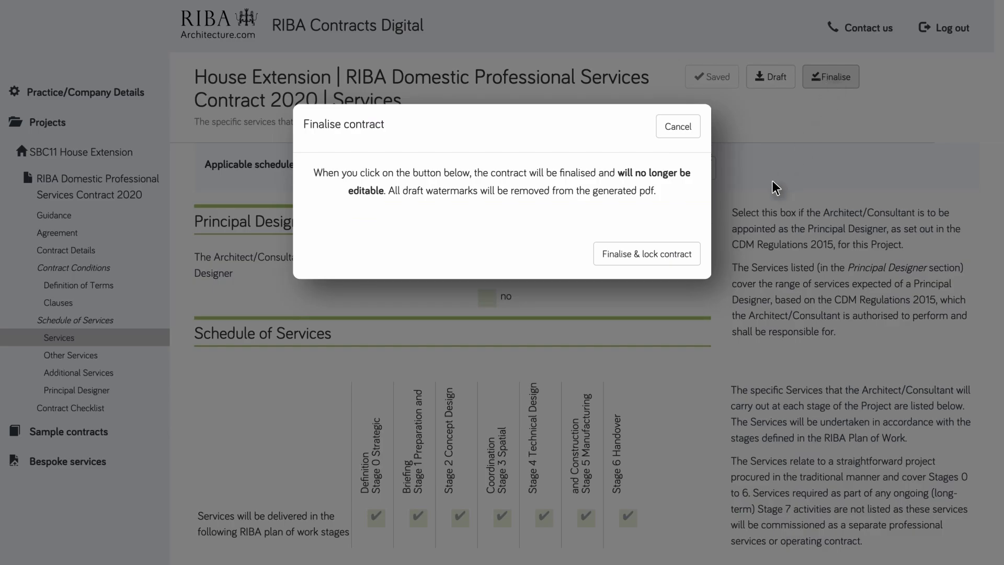
click(664, 261)
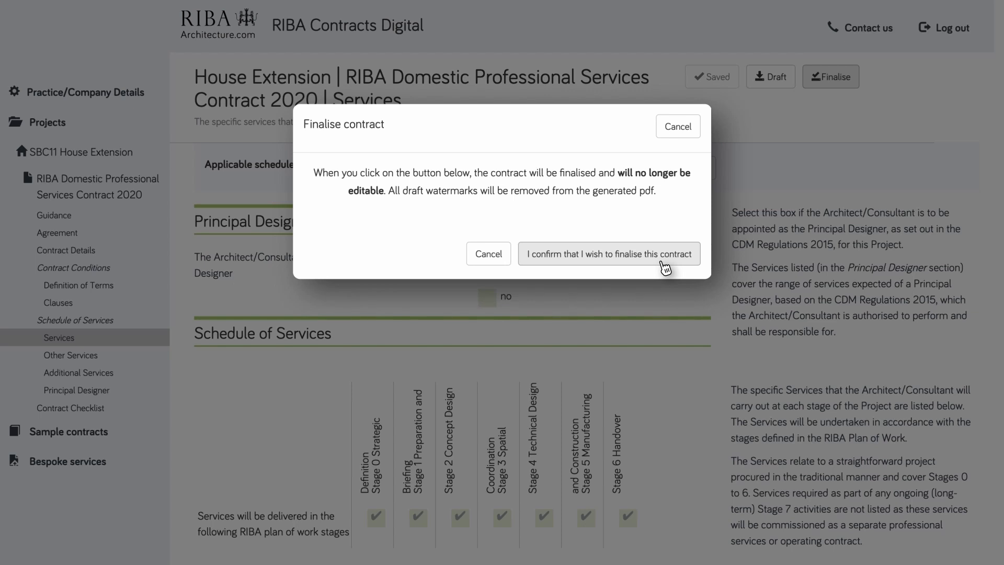
click(663, 262)
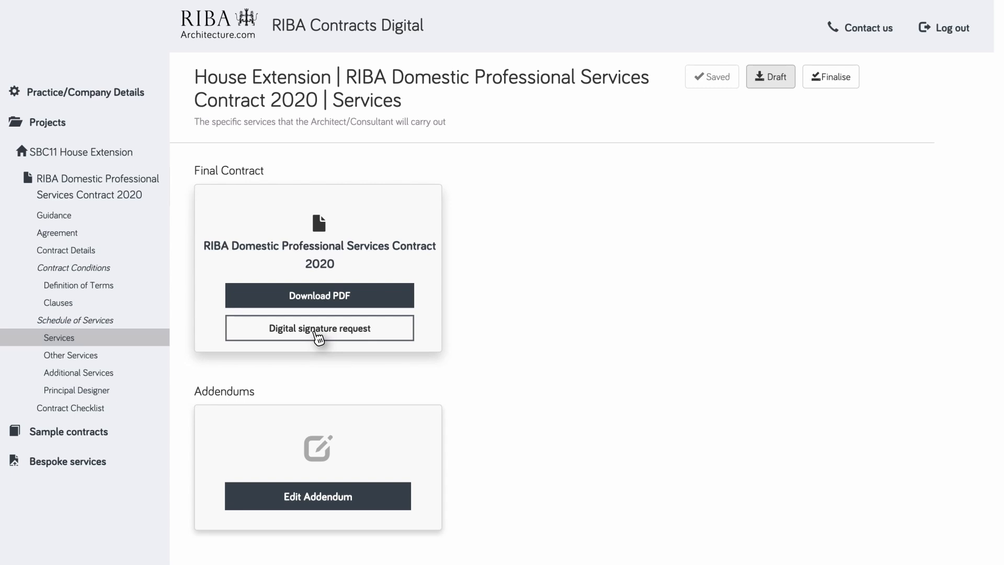
- Start a Yoti-Sign digital signature request and enter the client's name and e-mail
click(319, 338)
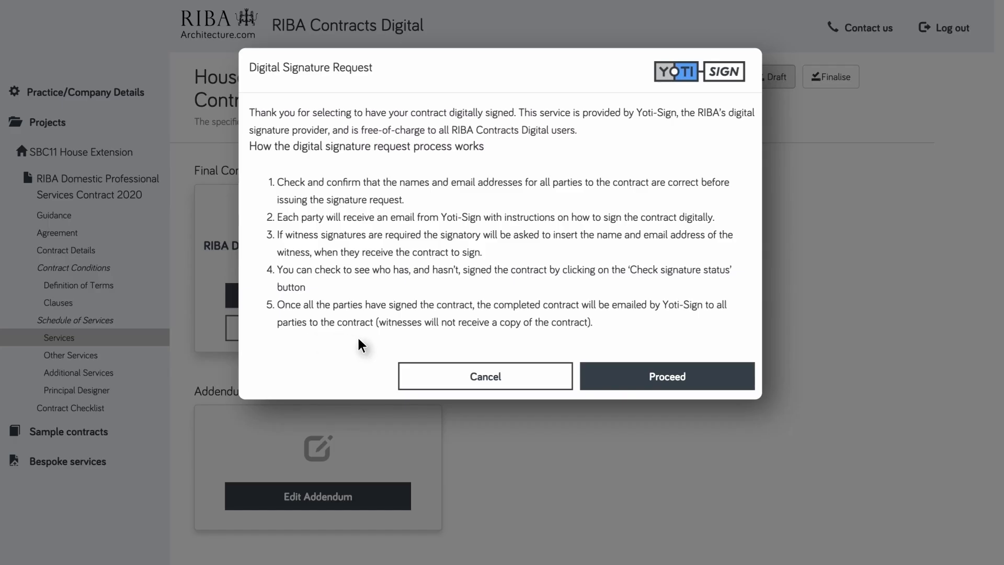
click(664, 380)
click(438, 173)
key(Tab)
- Enter the architect signatory's name and e-mail, then issue the signature request
key(Tab)
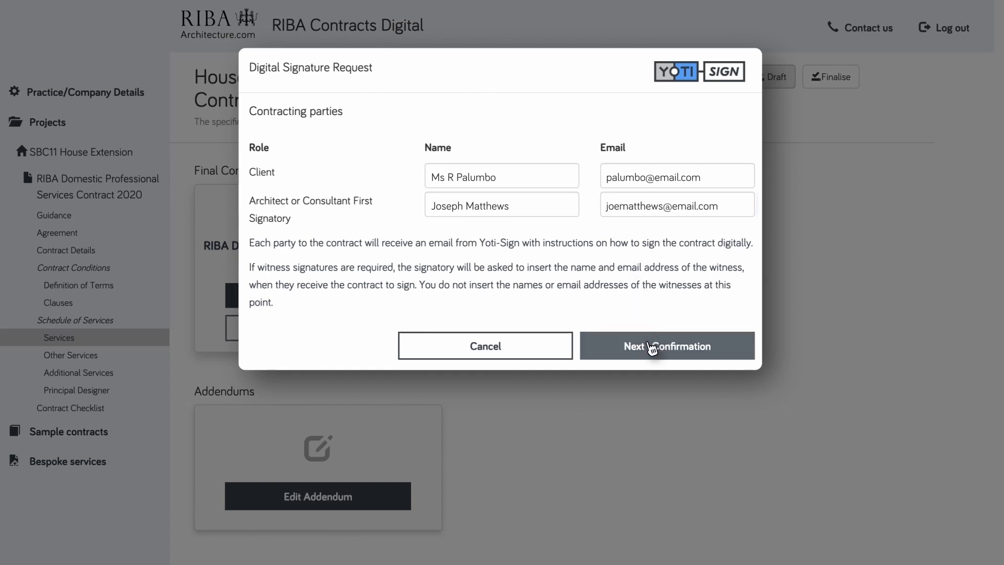
click(652, 350)
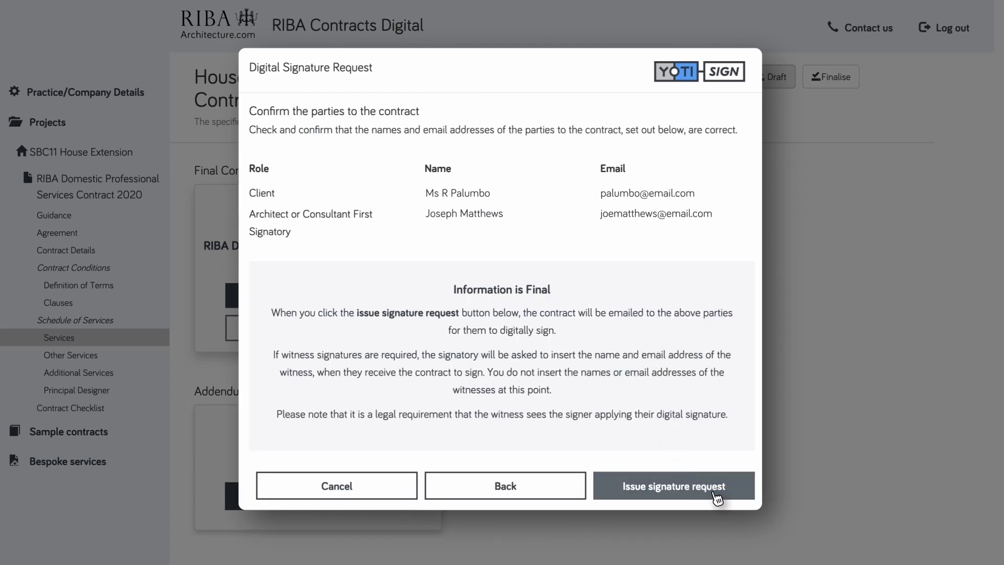
click(717, 499)
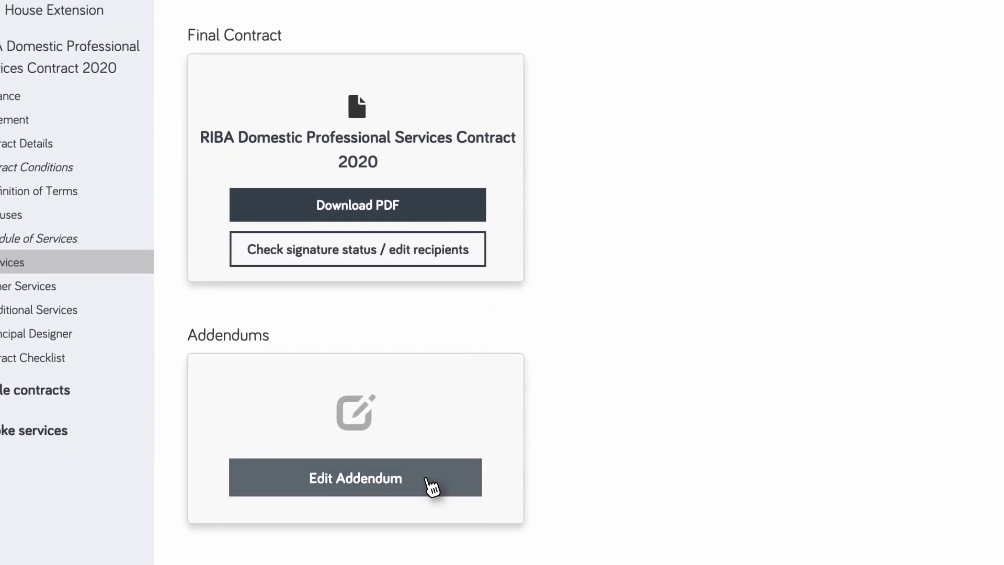
- Start an addendum with client requirement 'Prepare and submit required planning applications' and an architect's fee of £95/hour
click(431, 486)
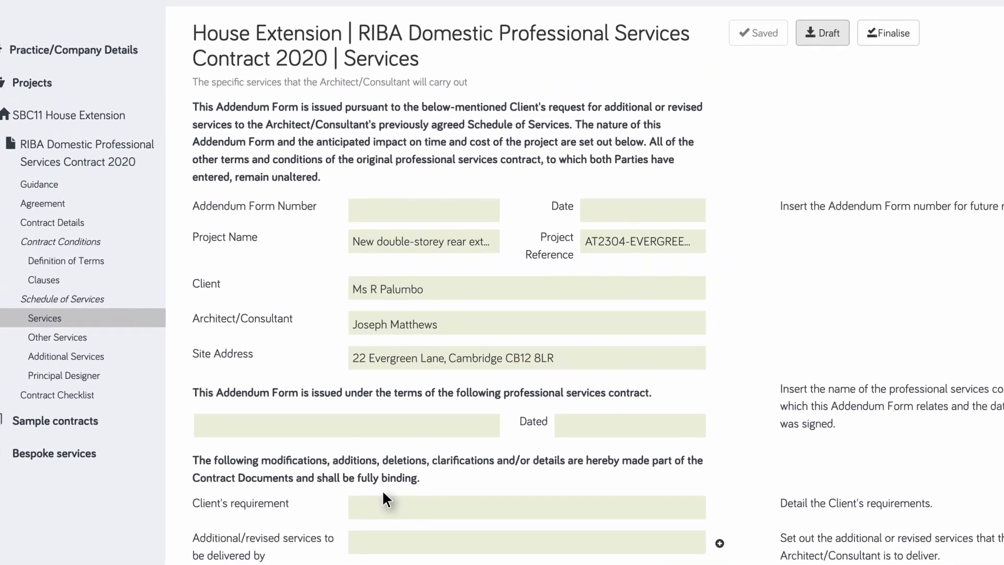
scroll(368, 496, down, 2)
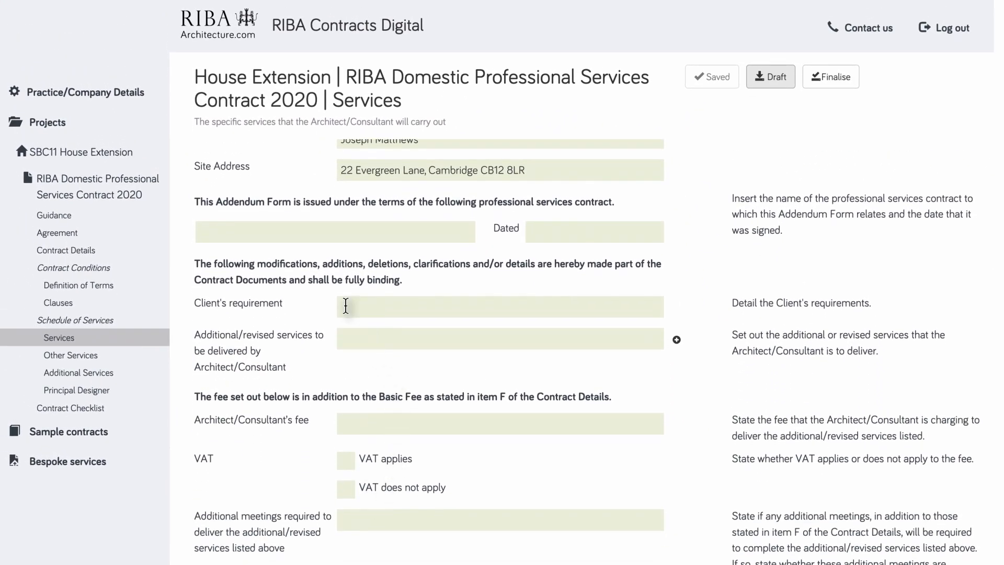
click(345, 306)
text(Prepare and submit required planning applications)
scroll(345, 306, down, 2)
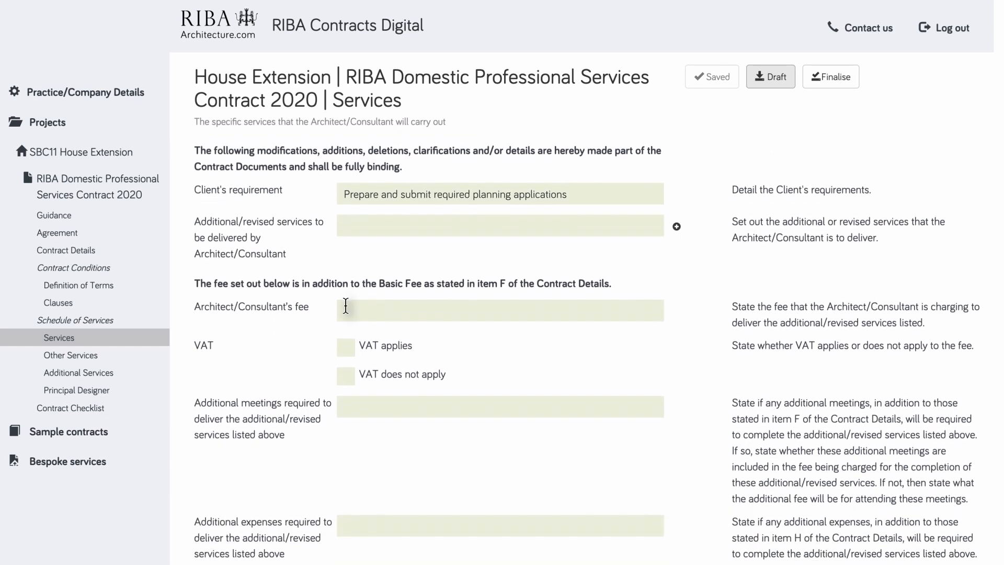
click(346, 304)
text(£95/hour)
scroll(345, 306, down, 3)
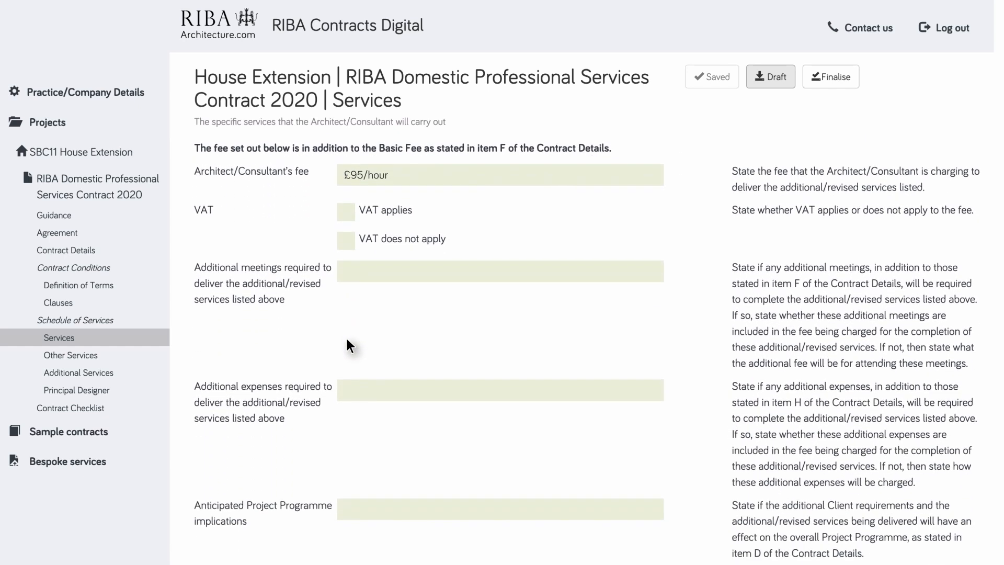